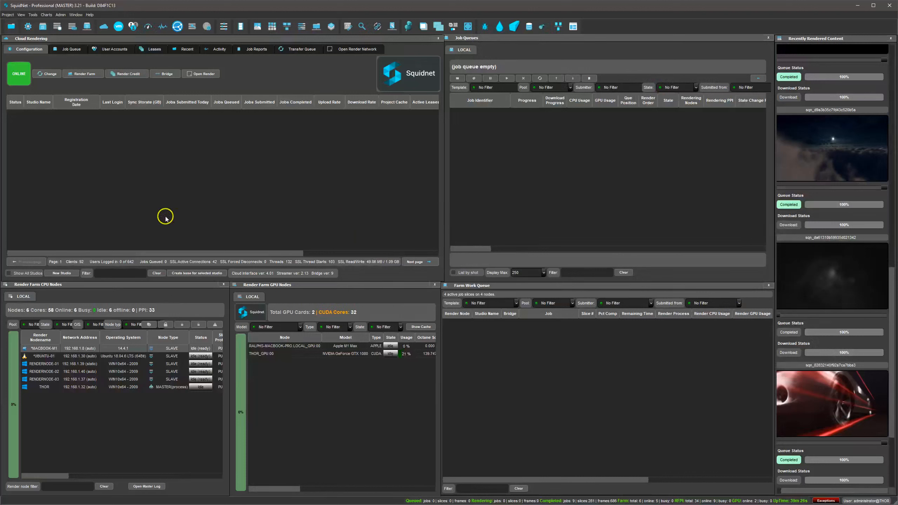
Review the macOS, Ubuntu, Windows and master machines in the render farm CPU node list
{"action": "left_click", "coordinate": [78, 358]}
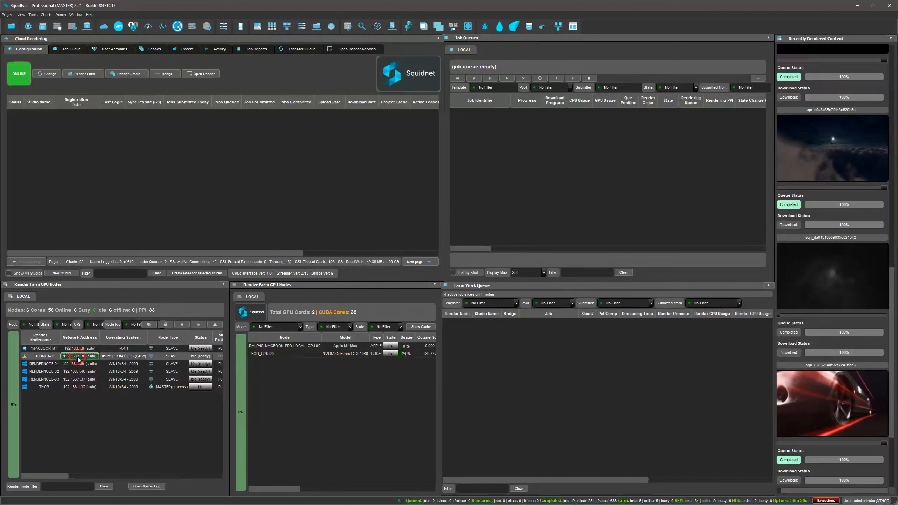
{"action": "left_click", "coordinate": [68, 388]}
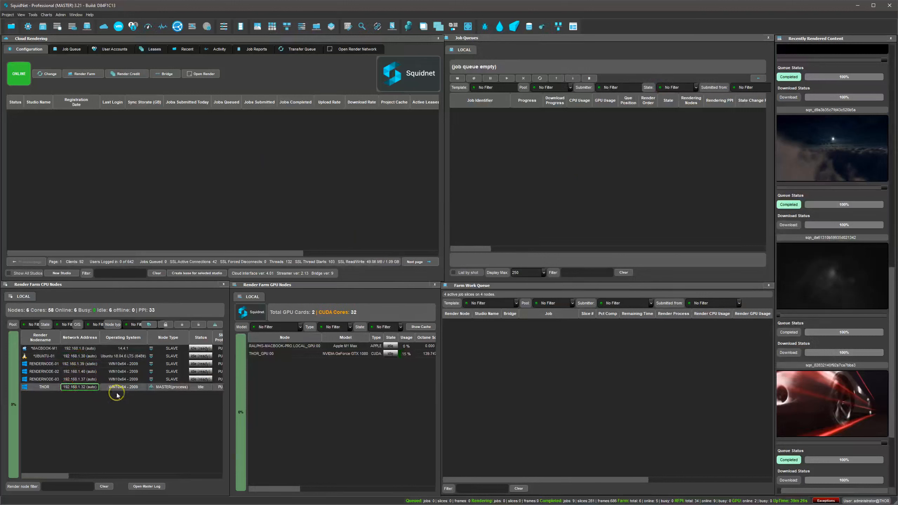
{"action": "left_click", "coordinate": [63, 366]}
{"action": "left_click", "coordinate": [69, 380]}
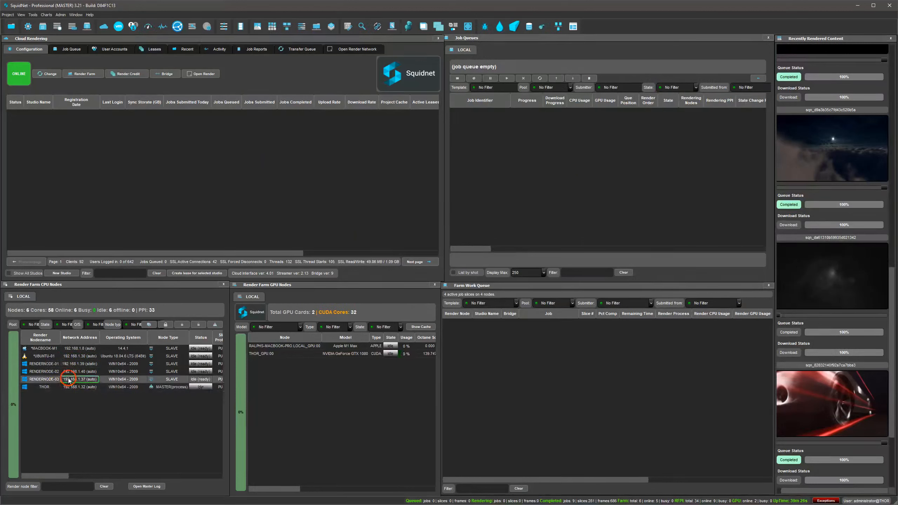
{"action": "left_click", "coordinate": [57, 358]}
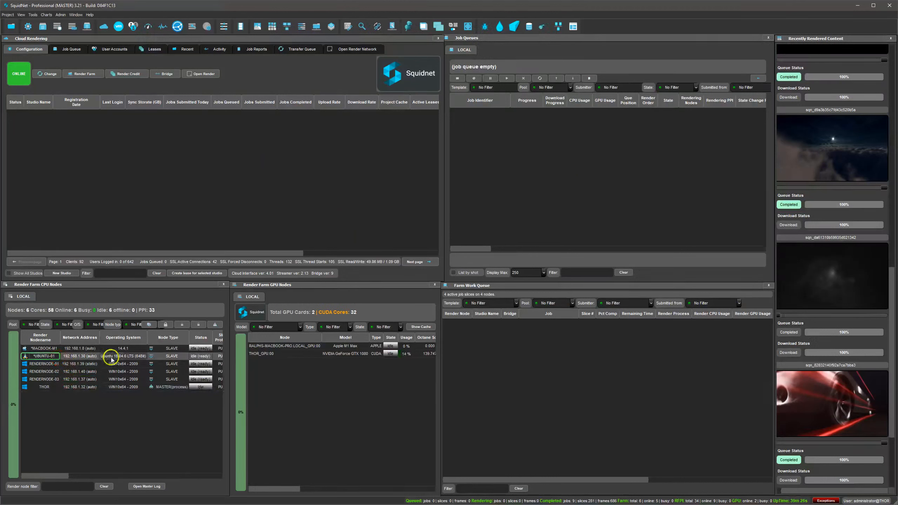
{"action": "left_click", "coordinate": [71, 348]}
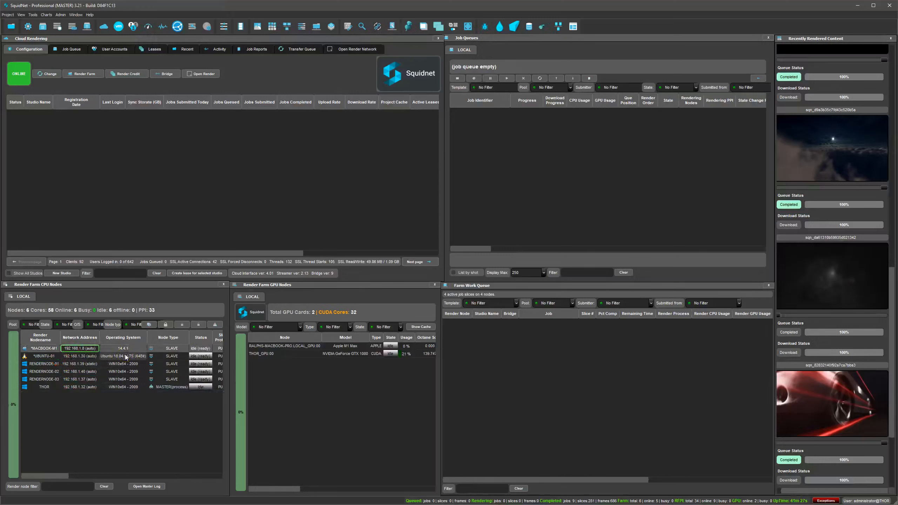
{"action": "left_click", "coordinate": [293, 204]}
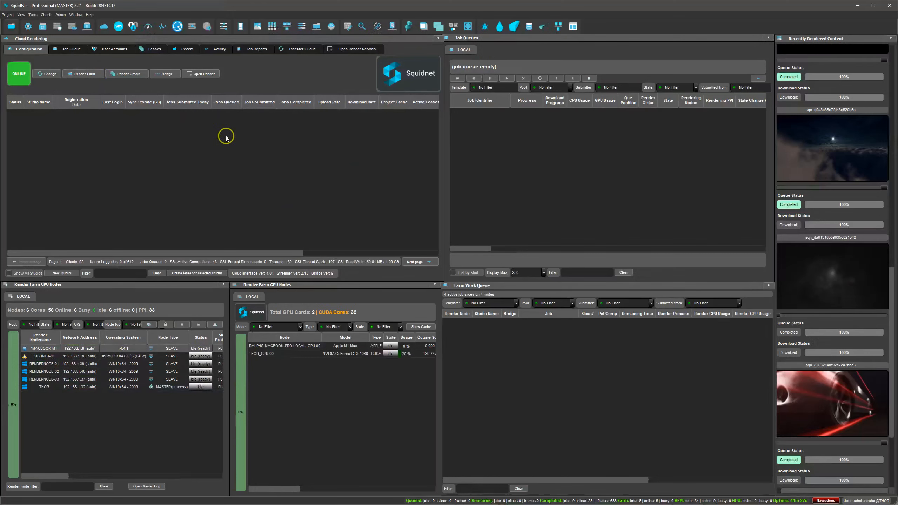
Open the in-application plugin manager from the render farm configuration and review the Streamer plugins from 3D Studio Max to UnrealEngine
{"action": "left_click", "coordinate": [91, 74]}
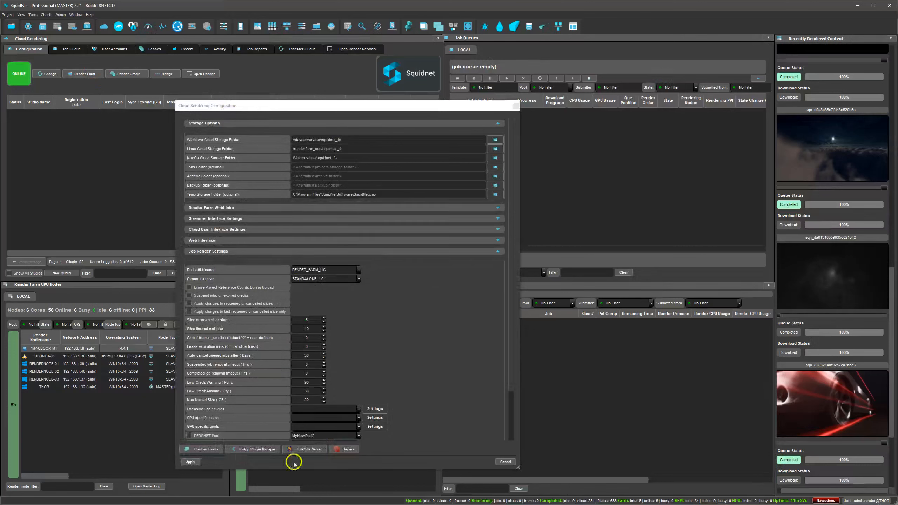
{"action": "left_click", "coordinate": [268, 449]}
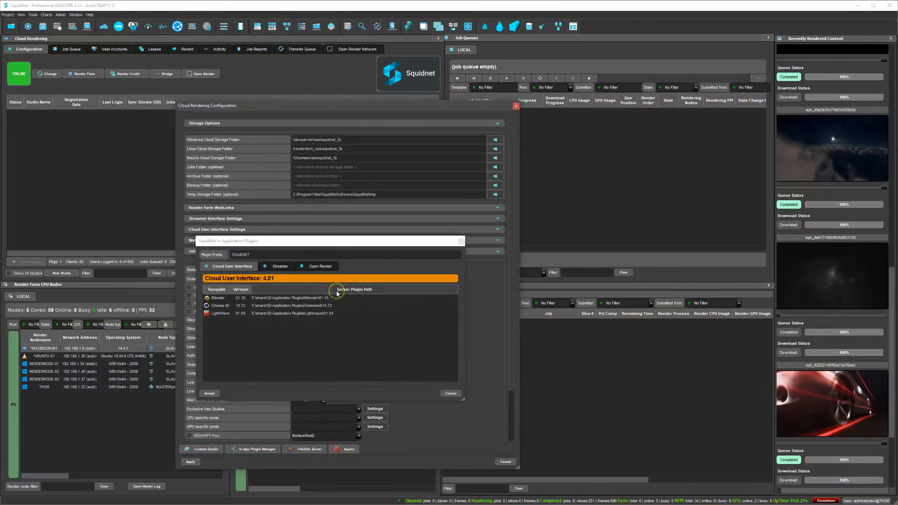
{"action": "left_click", "coordinate": [281, 266]}
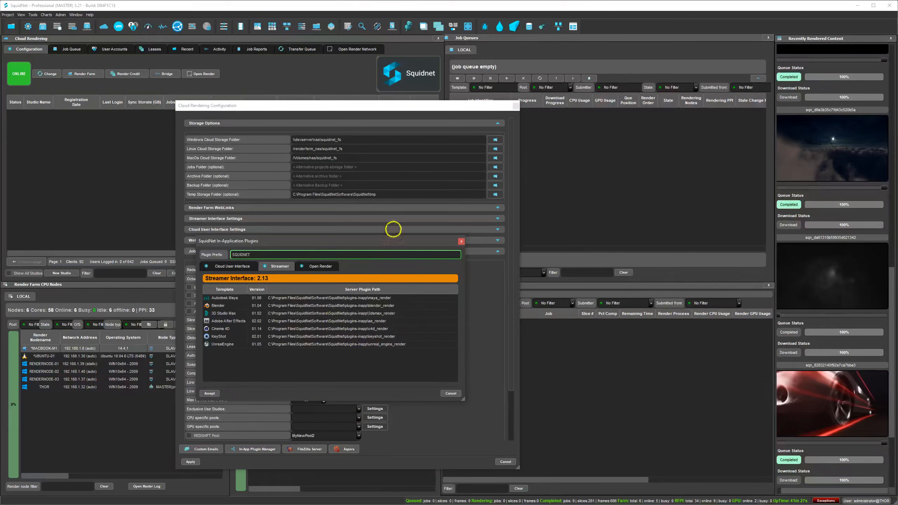
{"action": "left_click", "coordinate": [237, 312]}
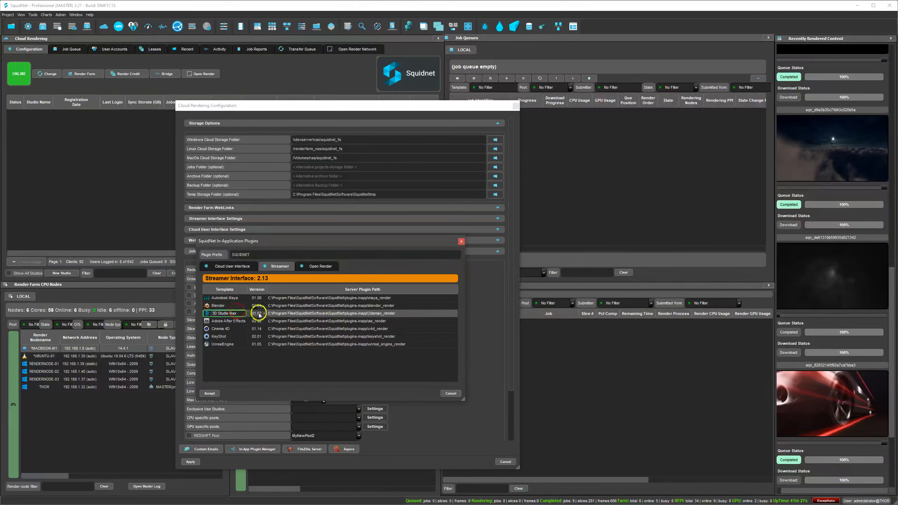
{"action": "left_click", "coordinate": [249, 321]}
{"action": "left_click", "coordinate": [242, 331]}
{"action": "left_click", "coordinate": [233, 337]}
{"action": "left_click", "coordinate": [234, 344]}
Check the SQUIDNET plugin prefix, then switch to Maya and view the commands in its matching plugin menu
{"action": "double_click", "coordinate": [261, 254]}
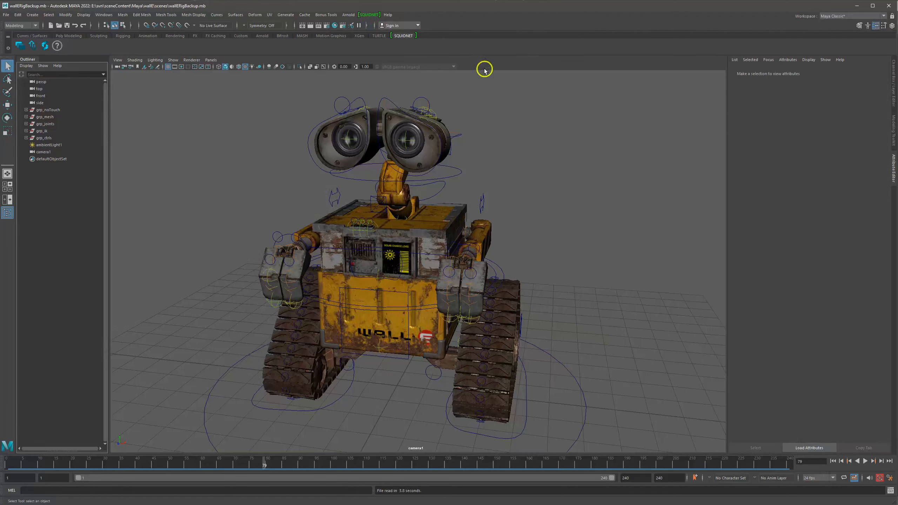
{"action": "left_click", "coordinate": [369, 14]}
{"action": "left_click", "coordinate": [423, 11]}
{"action": "left_click", "coordinate": [367, 15]}
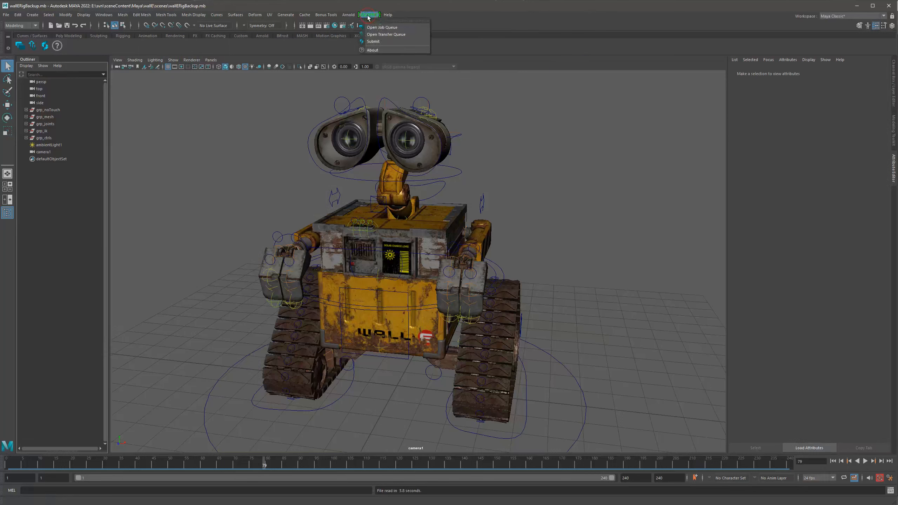
{"action": "left_click", "coordinate": [474, 22]}
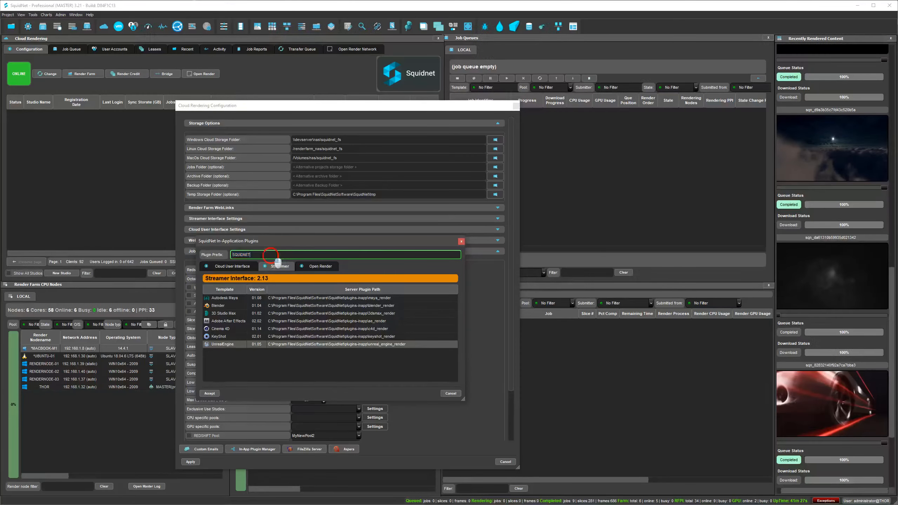
Return to SquidNet and accept the in-application plugin settings with the prefix SQUIDNET
{"action": "double_click", "coordinate": [279, 255]}
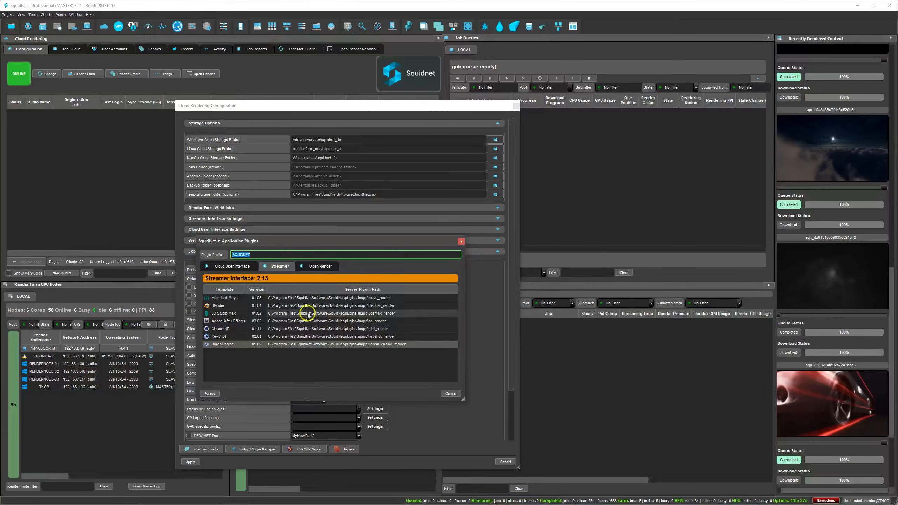
{"action": "left_click", "coordinate": [210, 393]}
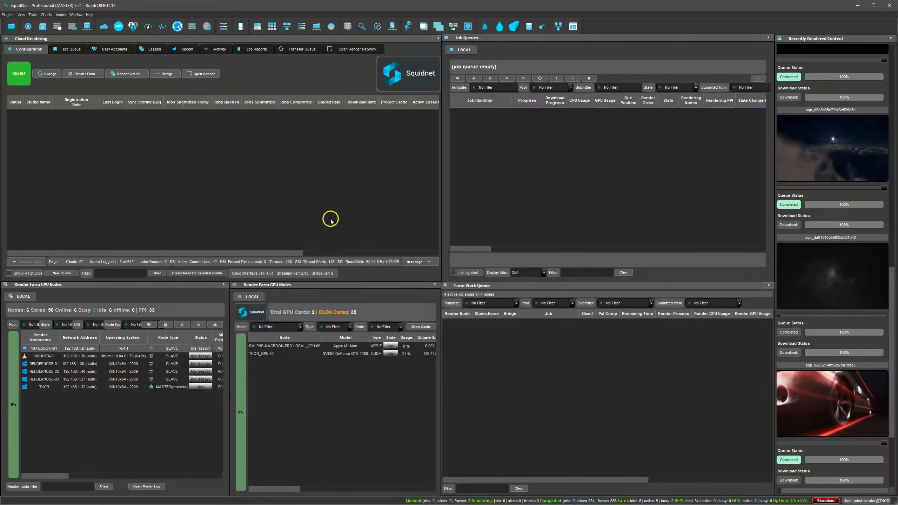
Open the render accounts list and check the streamer accounts for macOS and Windows
{"action": "left_click", "coordinate": [76, 15]}
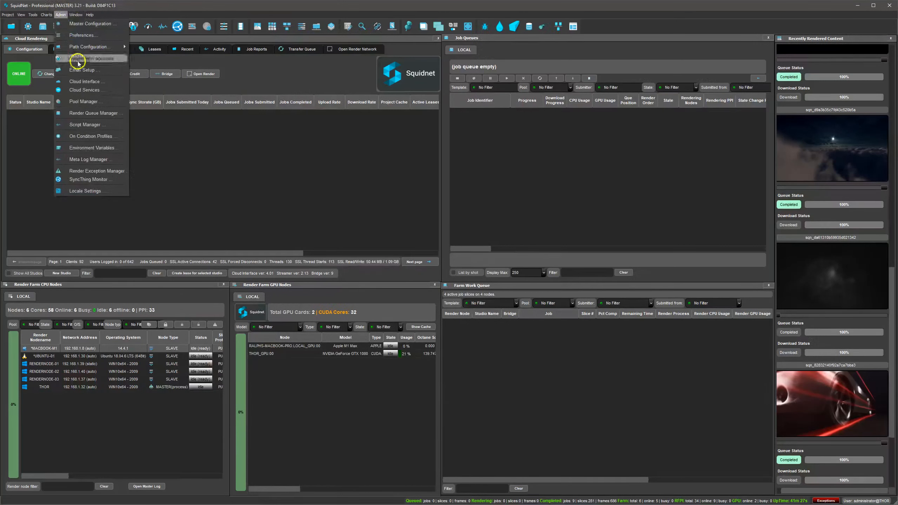
{"action": "left_click", "coordinate": [79, 60]}
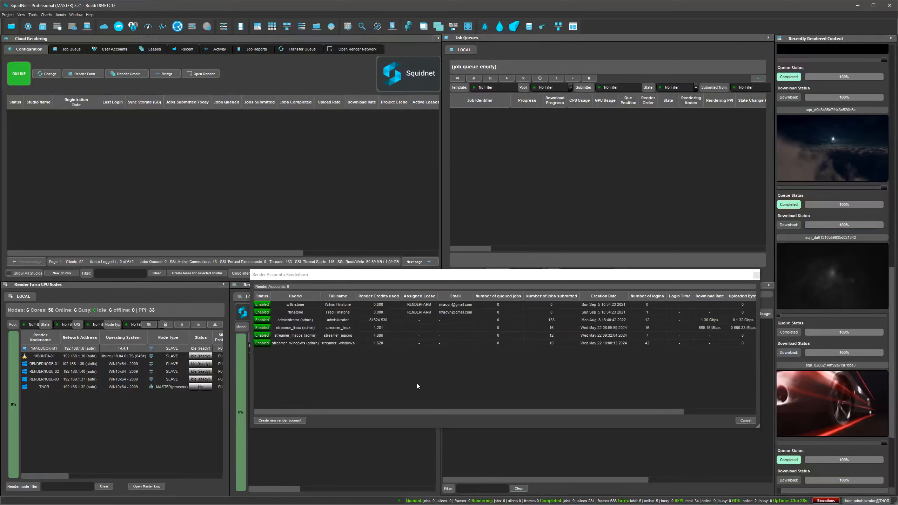
{"action": "left_click", "coordinate": [332, 365]}
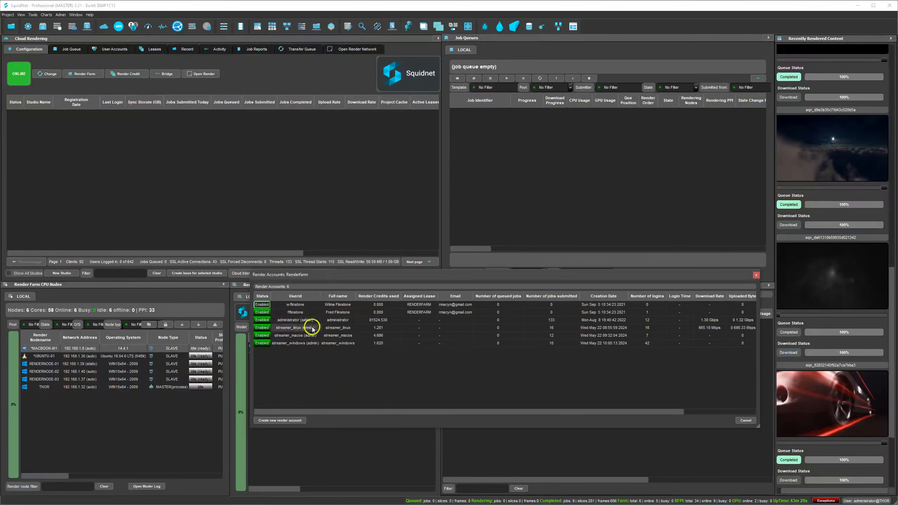
{"action": "left_click", "coordinate": [314, 335]}
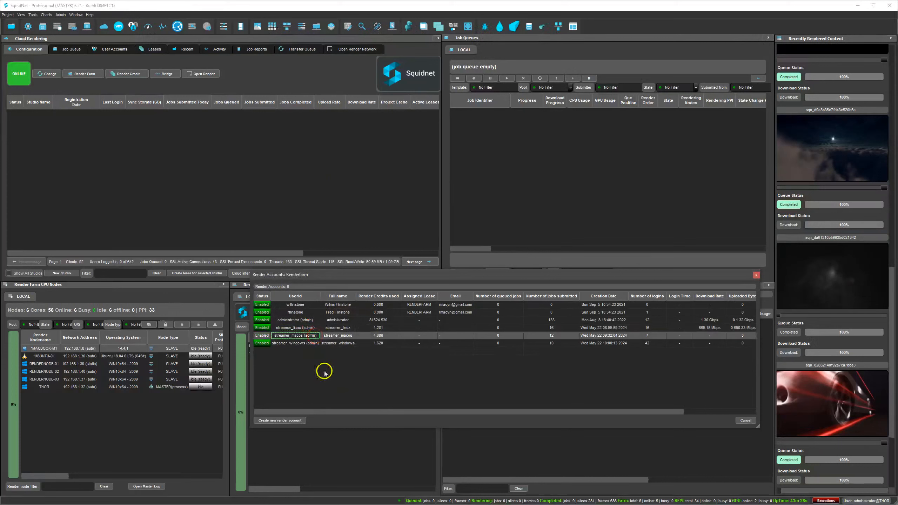
{"action": "left_click", "coordinate": [308, 342]}
Start a new render account with user id and full name user01, and enter and confirm the account password
{"action": "right_click", "coordinate": [314, 372]}
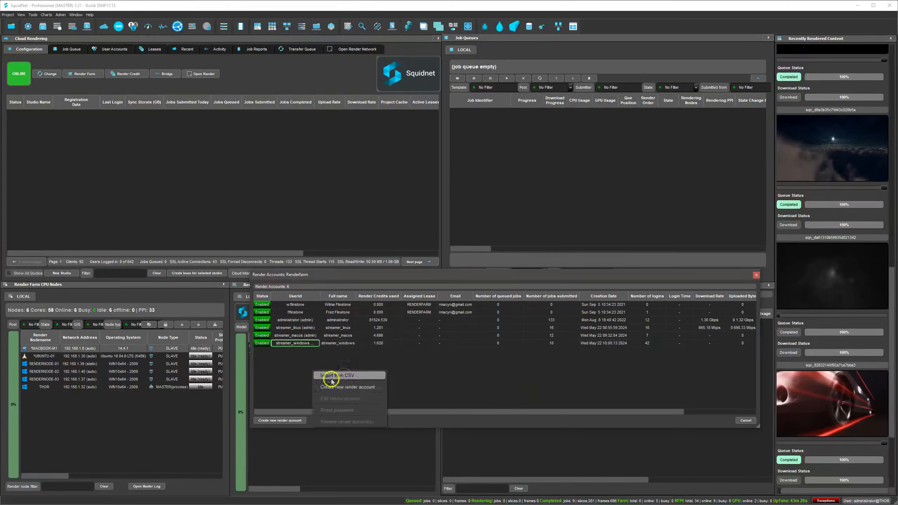
{"action": "left_click", "coordinate": [342, 387]}
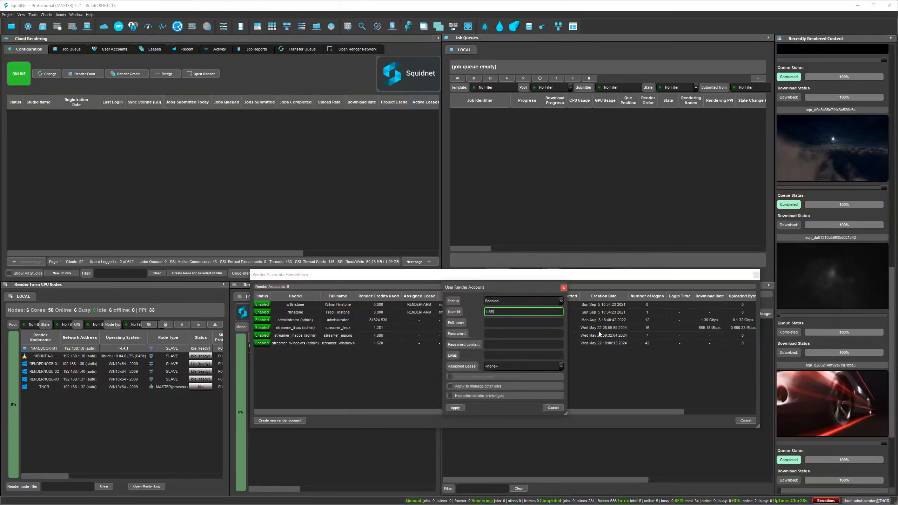
{"action": "left_click", "coordinate": [503, 321]}
{"action": "left_click", "coordinate": [499, 333]}
{"action": "type", "text": "••••••"}
{"action": "left_click", "coordinate": [499, 345]}
{"action": "type", "text": "••••••"}
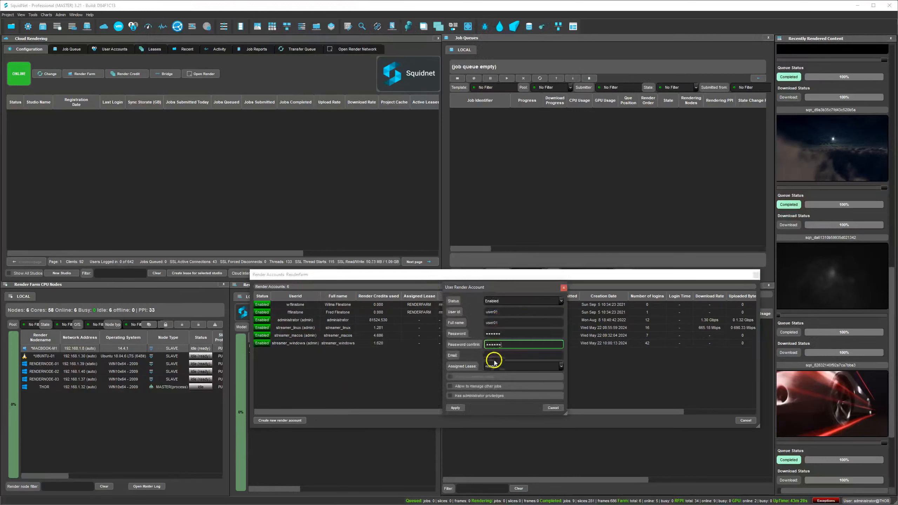
Grant user01 management of other jobs and administrator privileges, create the account, and close the render accounts list
{"action": "left_click", "coordinate": [483, 386]}
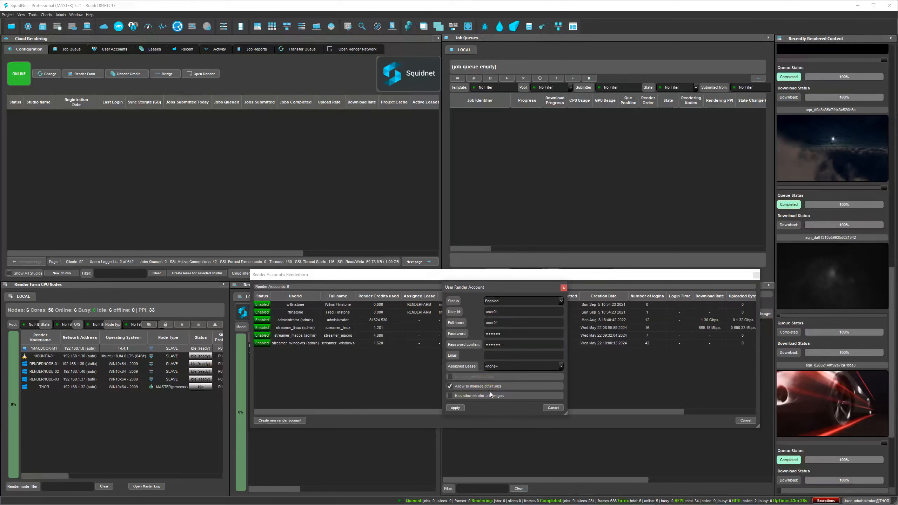
{"action": "left_click", "coordinate": [490, 393]}
{"action": "left_click", "coordinate": [455, 408]}
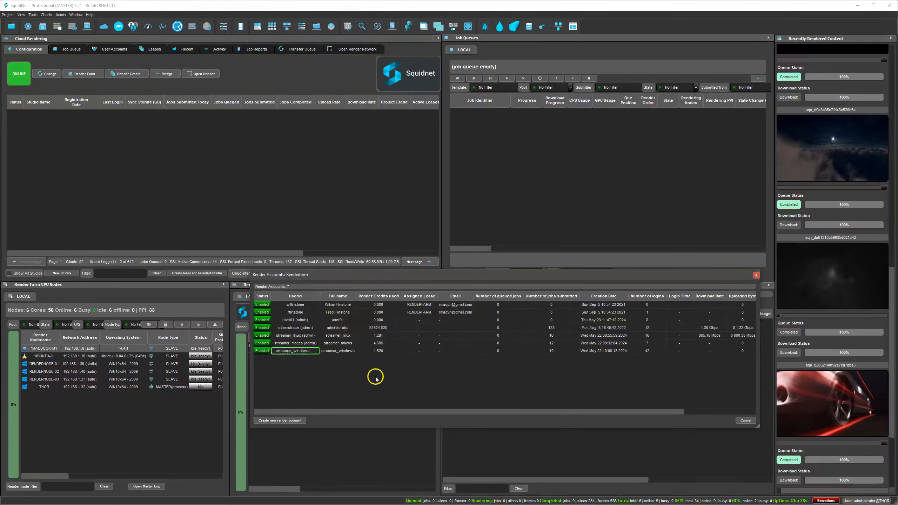
{"action": "left_click", "coordinate": [296, 343]}
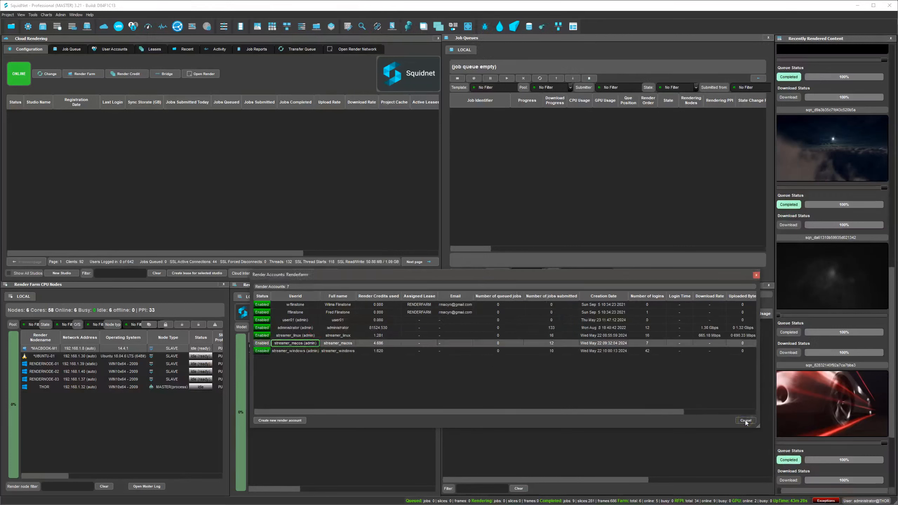
{"action": "left_click", "coordinate": [747, 421]}
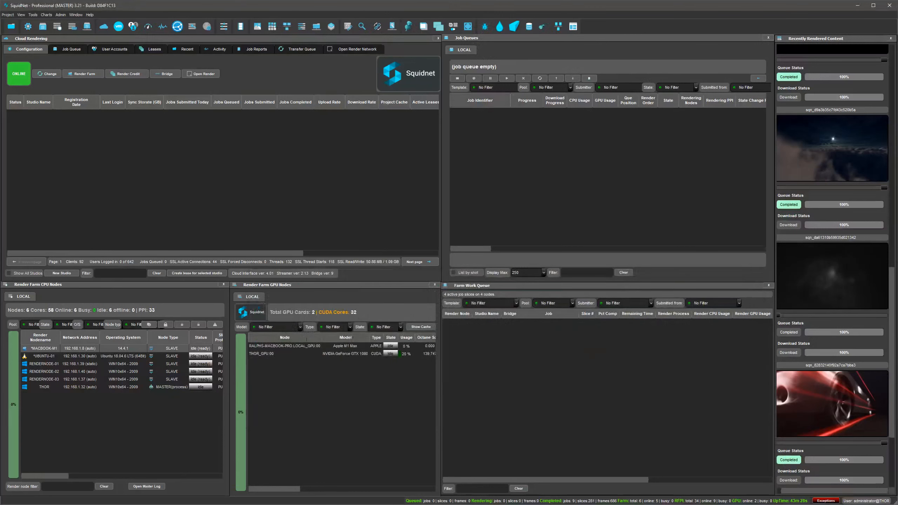
Bring the Windows Streamer login into view and connect to server thor with studio account Renderfarm as streamer_windows
{"action": "left_click_drag", "start_coordinate": [626, 1], "coordinate": [626, 137]}
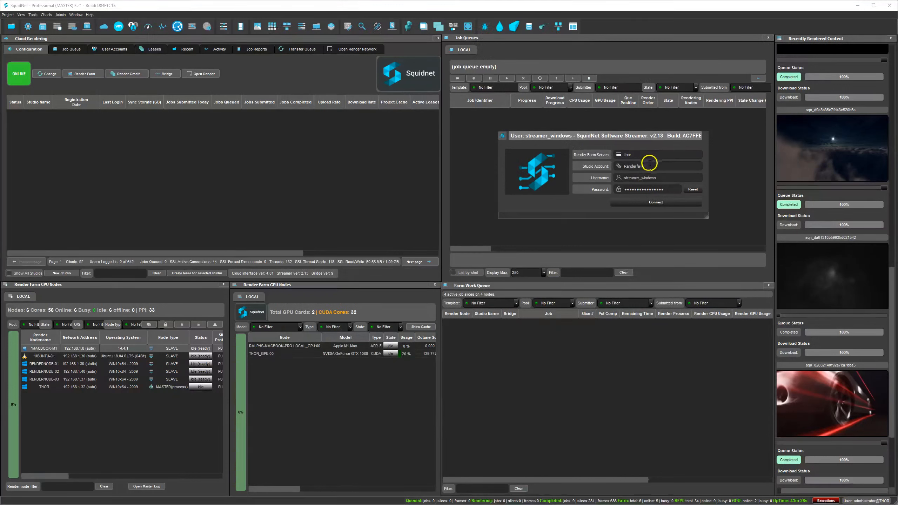
{"action": "double_click", "coordinate": [671, 178]}
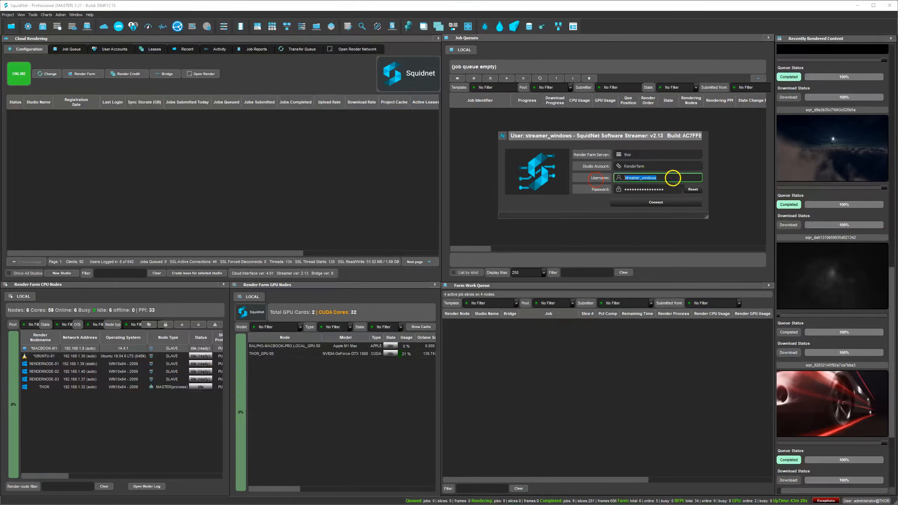
{"action": "double_click", "coordinate": [668, 190]}
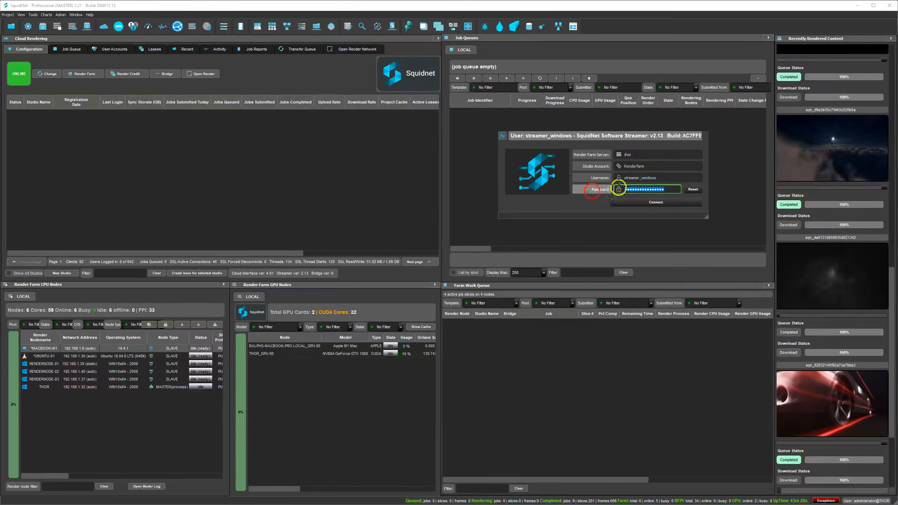
{"action": "left_click", "coordinate": [675, 201]}
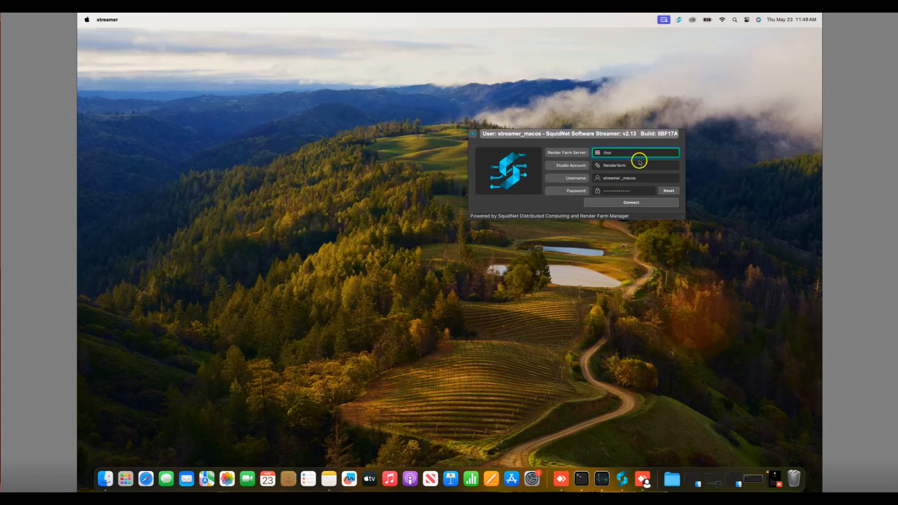
On the macOS machine, connect the Streamer to thor with studio account Renderfarm as streamer_macos and accept the UnrealEngine plugin update
{"action": "left_click_drag", "start_coordinate": [635, 156], "coordinate": [565, 156]}
{"action": "left_click_drag", "start_coordinate": [653, 168], "coordinate": [560, 167]}
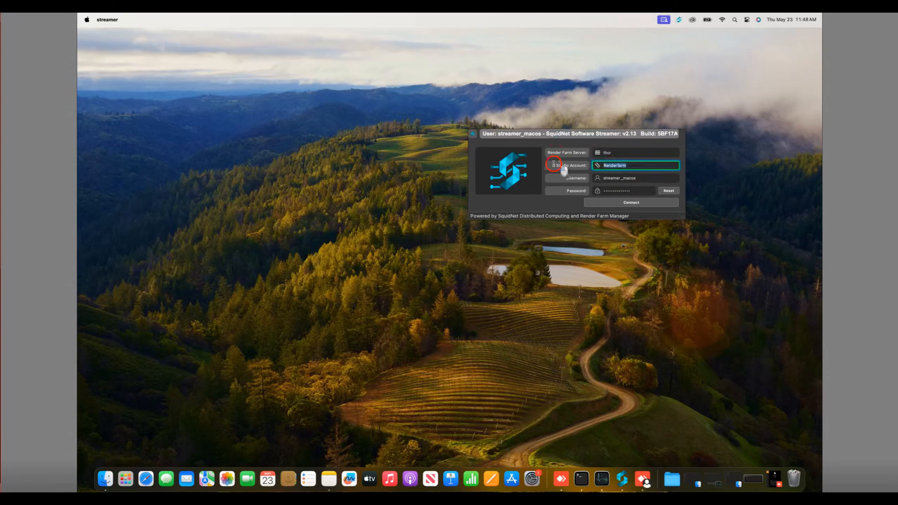
{"action": "left_click_drag", "start_coordinate": [653, 179], "coordinate": [562, 176]}
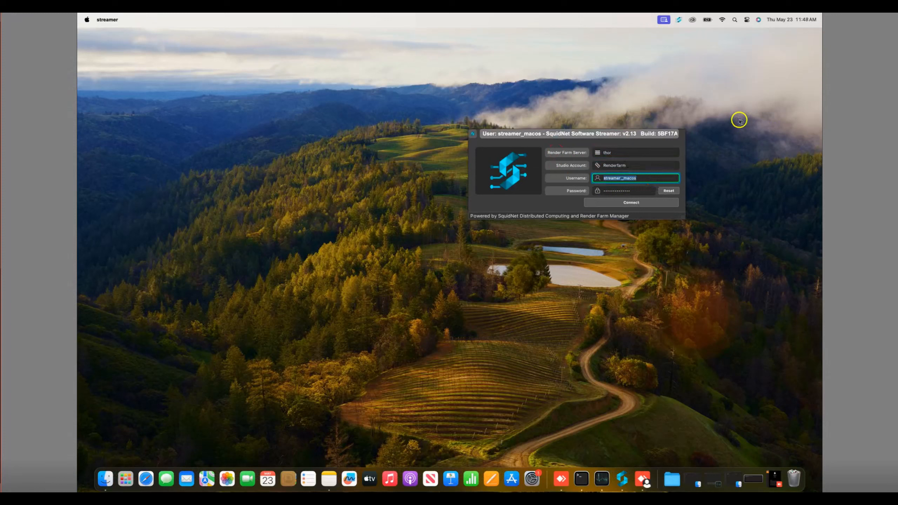
{"action": "left_click", "coordinate": [646, 202]}
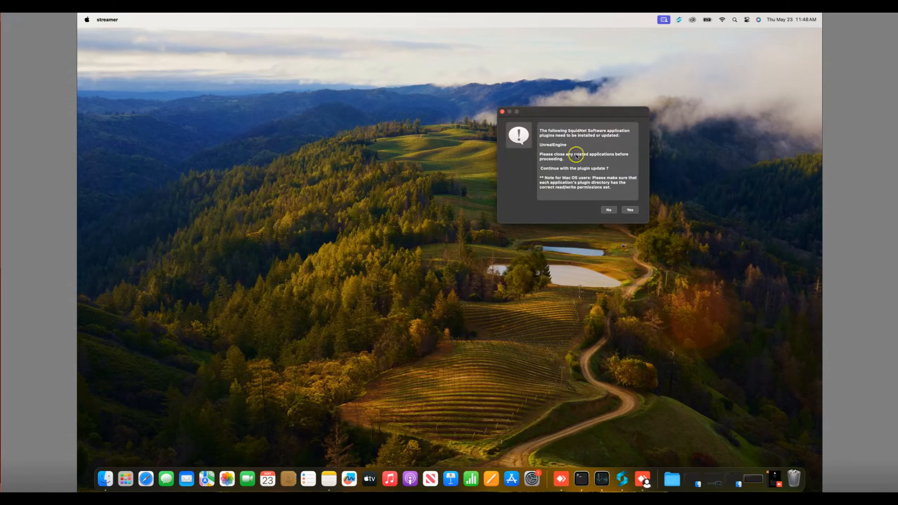
{"action": "left_click", "coordinate": [630, 210]}
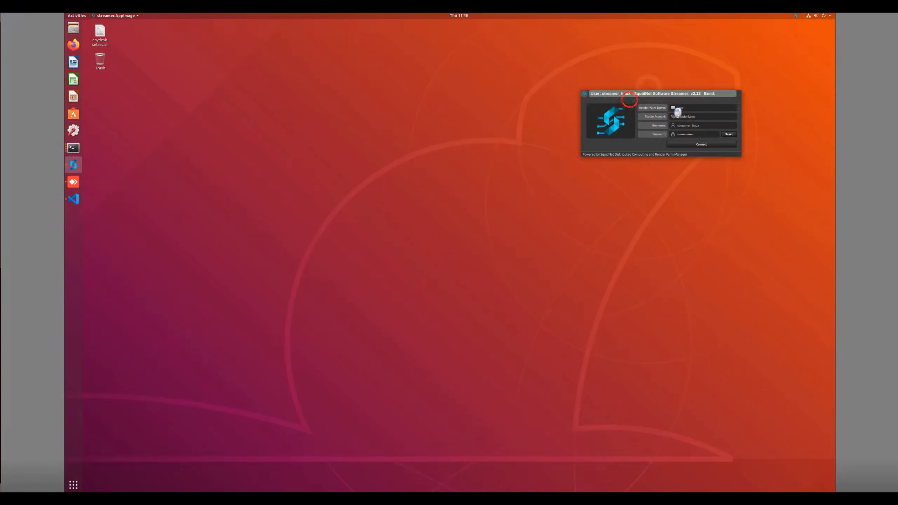
On the Linux machine, connect the Streamer to the render farm with studio account Renderfarm as streamer_linux
{"action": "left_click_drag", "start_coordinate": [710, 116], "coordinate": [679, 125]}
{"action": "left_click", "coordinate": [716, 145]}
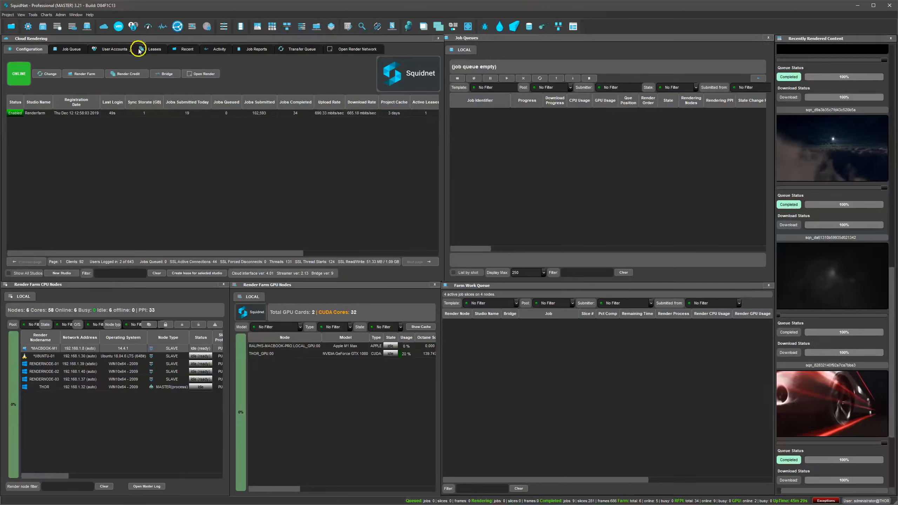
Back in SquidNet, check the login status of the Linux, macOS and Windows streamer accounts under the Renderfarm studio
{"action": "left_click", "coordinate": [122, 49]}
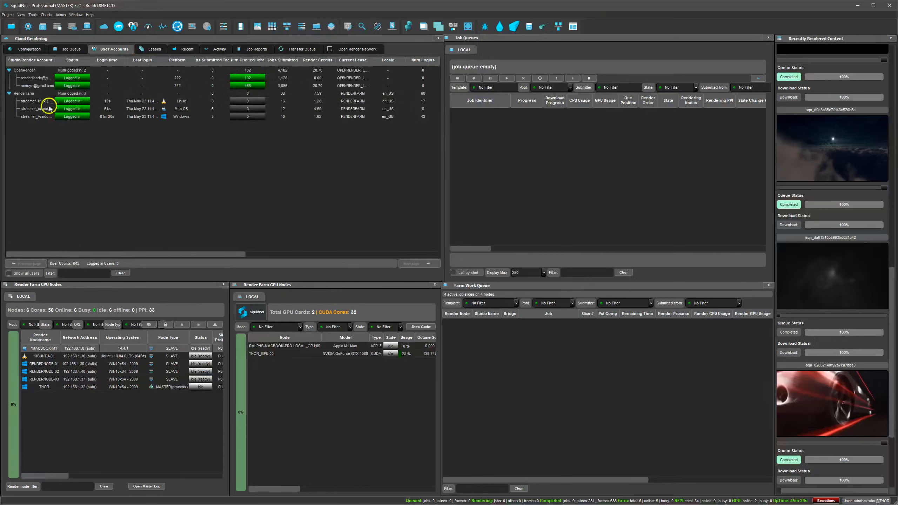
{"action": "left_click", "coordinate": [26, 93]}
{"action": "left_click", "coordinate": [74, 103]}
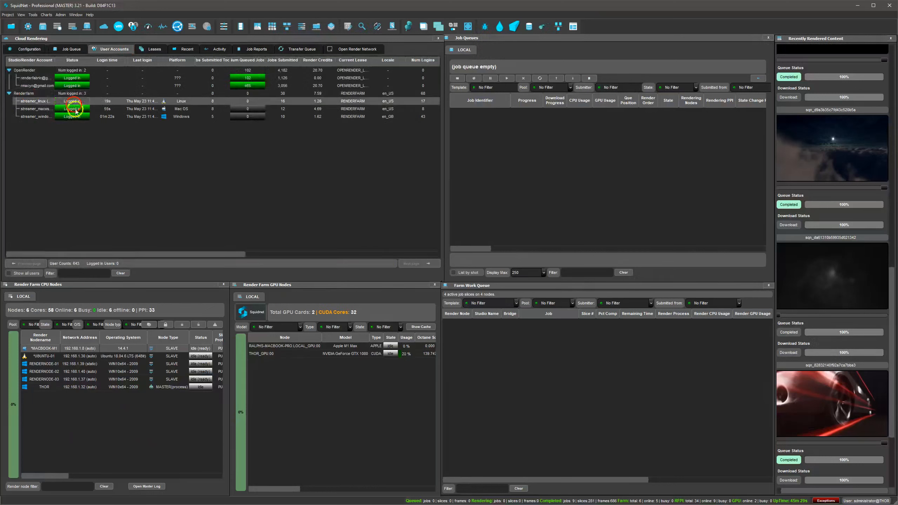
{"action": "left_click", "coordinate": [72, 130]}
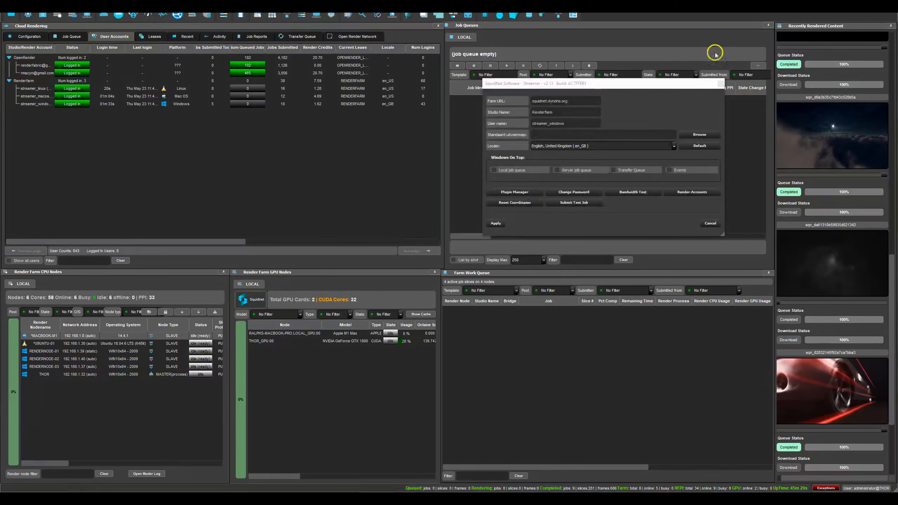
From the Windows Streamer's settings, submit and confirm two test jobs, and apply the settings
{"action": "left_click", "coordinate": [654, 118]}
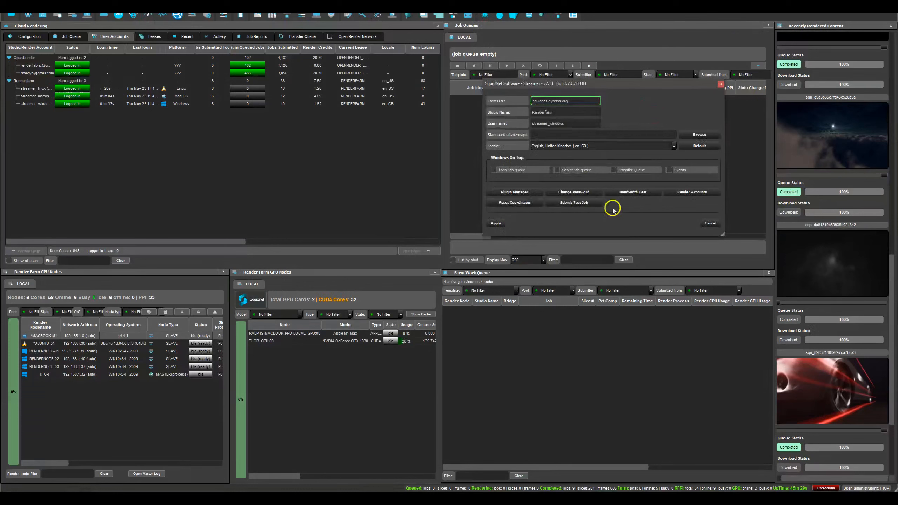
{"action": "left_click", "coordinate": [582, 204]}
{"action": "left_click", "coordinate": [650, 176]}
{"action": "left_click", "coordinate": [590, 204]}
{"action": "left_click", "coordinate": [649, 173]}
{"action": "left_click", "coordinate": [496, 224]}
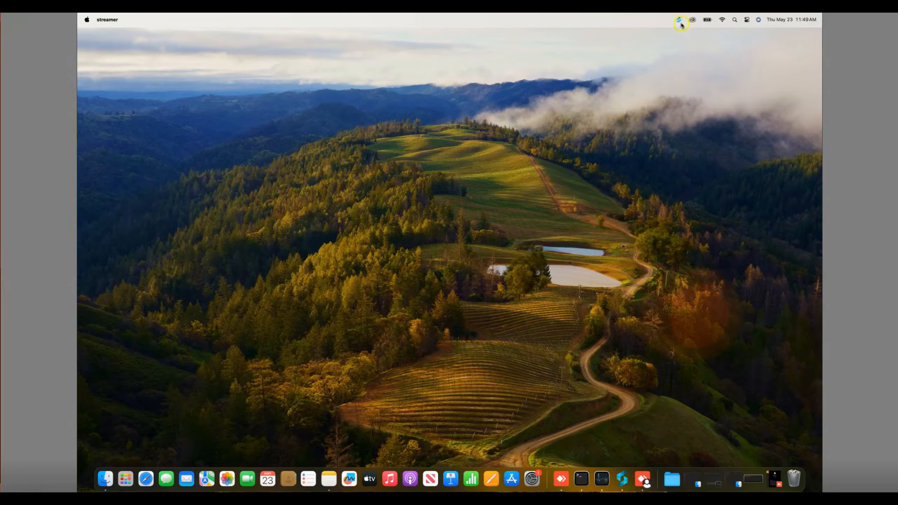
On the macOS machine, submit and confirm three test jobs from the Streamer's settings, and apply the settings
{"action": "left_click", "coordinate": [681, 24]}
{"action": "left_click", "coordinate": [691, 104]}
{"action": "left_click", "coordinate": [545, 216]}
{"action": "left_click", "coordinate": [619, 179]}
{"action": "left_click", "coordinate": [545, 214]}
{"action": "left_click", "coordinate": [618, 174]}
{"action": "left_click", "coordinate": [546, 213]}
{"action": "left_click", "coordinate": [617, 174]}
{"action": "left_click", "coordinate": [468, 233]}
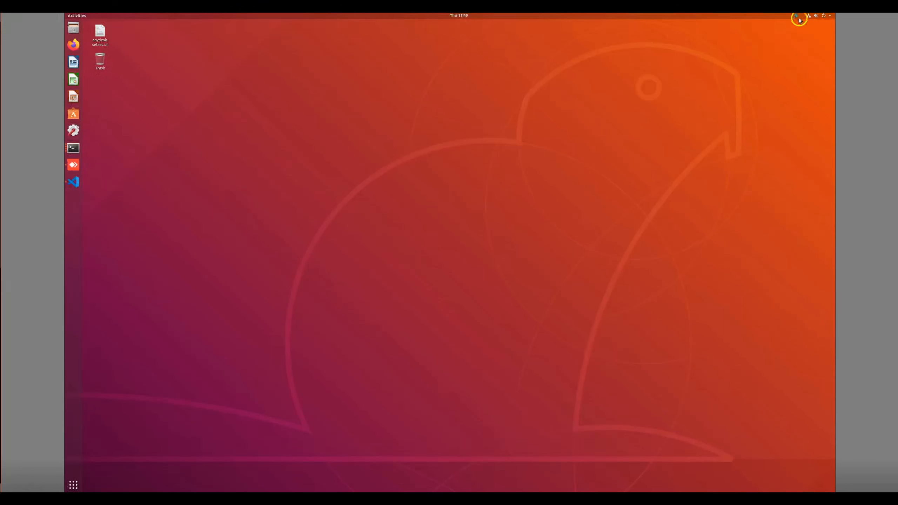
On the Linux machine, submit test jobs from the Streamer's settings and apply the settings
{"action": "left_click", "coordinate": [796, 15]}
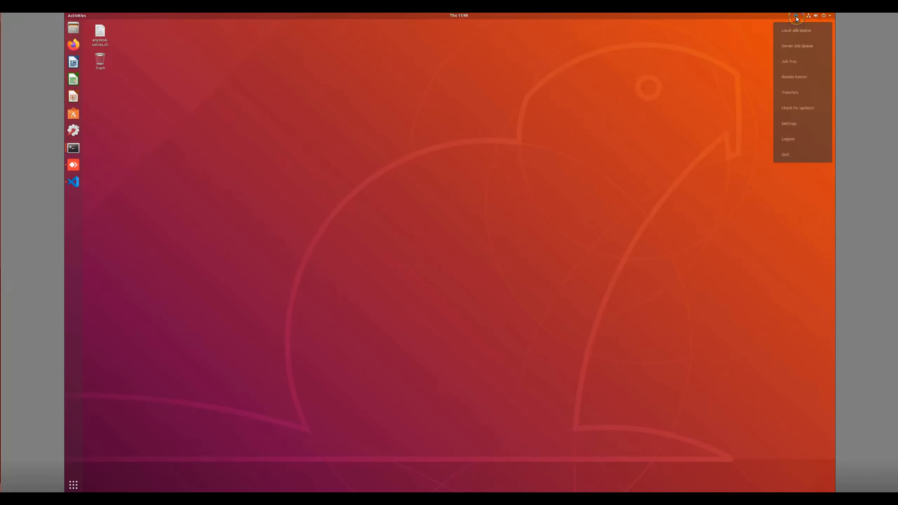
{"action": "left_click", "coordinate": [808, 126]}
{"action": "left_click", "coordinate": [640, 144]}
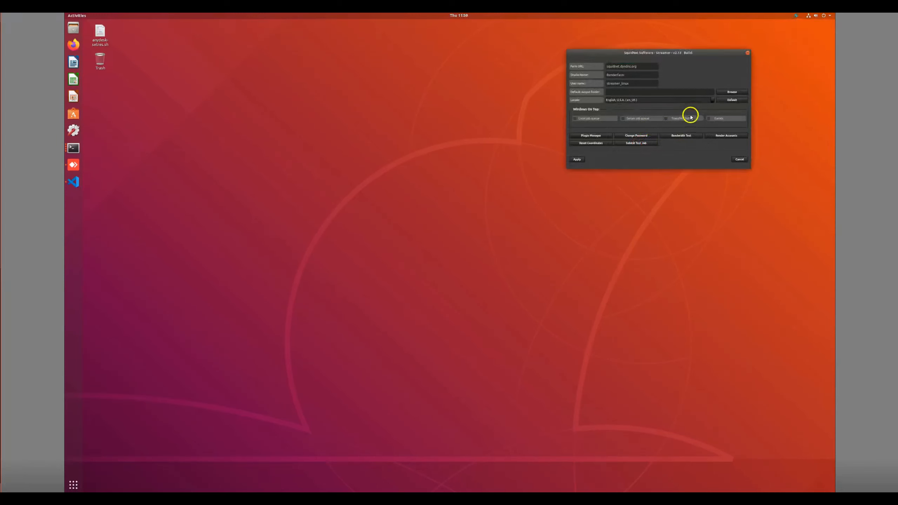
{"action": "left_click", "coordinate": [580, 160]}
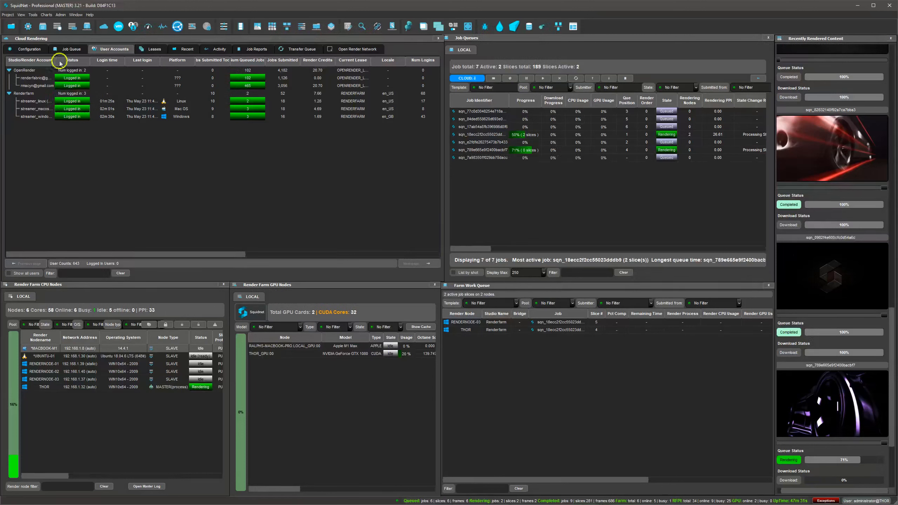
Back in SquidNet, review the jobs in the Renderfarm account's cloud job queue and close the list
{"action": "left_click", "coordinate": [68, 49]}
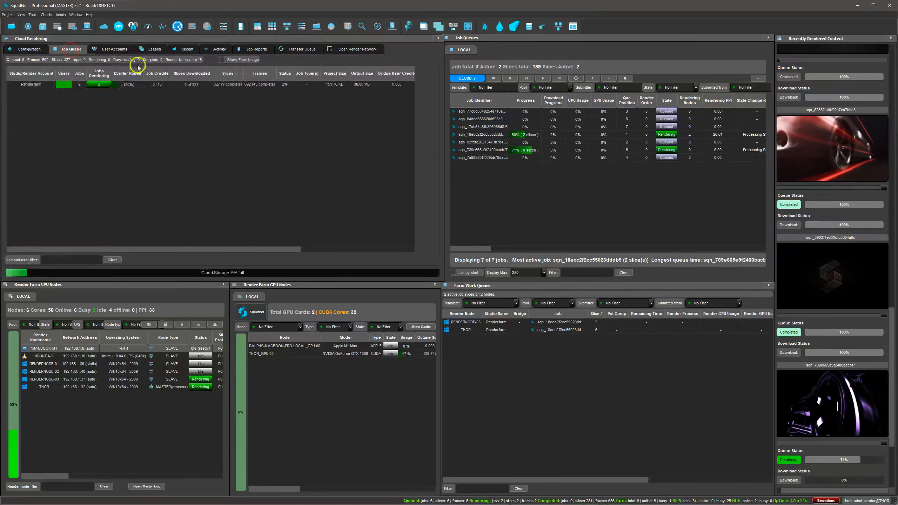
{"action": "double_click", "coordinate": [54, 85]}
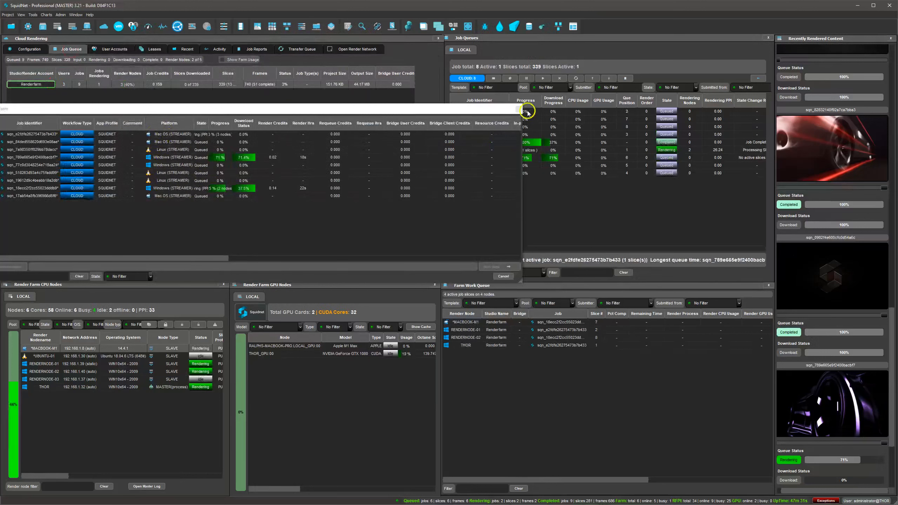
{"action": "left_click", "coordinate": [518, 110]}
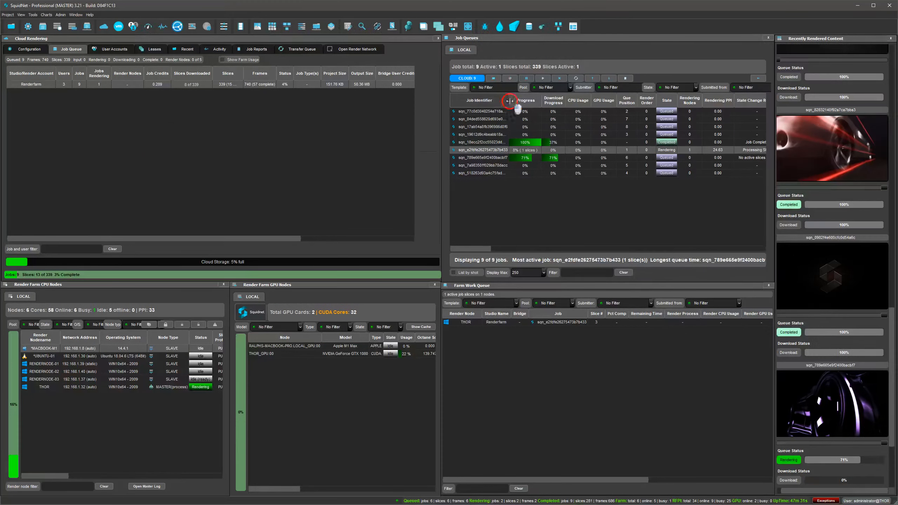
Widen the Job Identifier column of the job queue and remove completed jobs from the recently rendered content
{"action": "left_click_drag", "start_coordinate": [509, 101], "coordinate": [530, 100]}
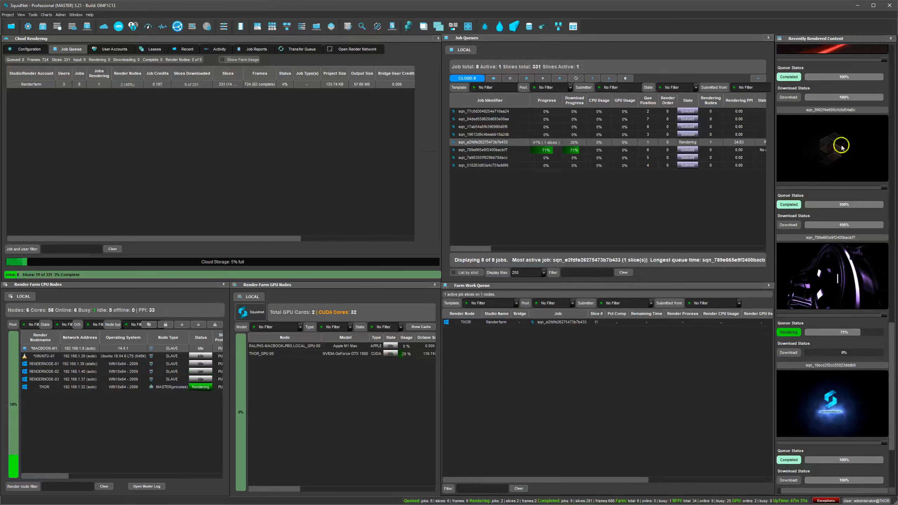
{"action": "right_click", "coordinate": [856, 197]}
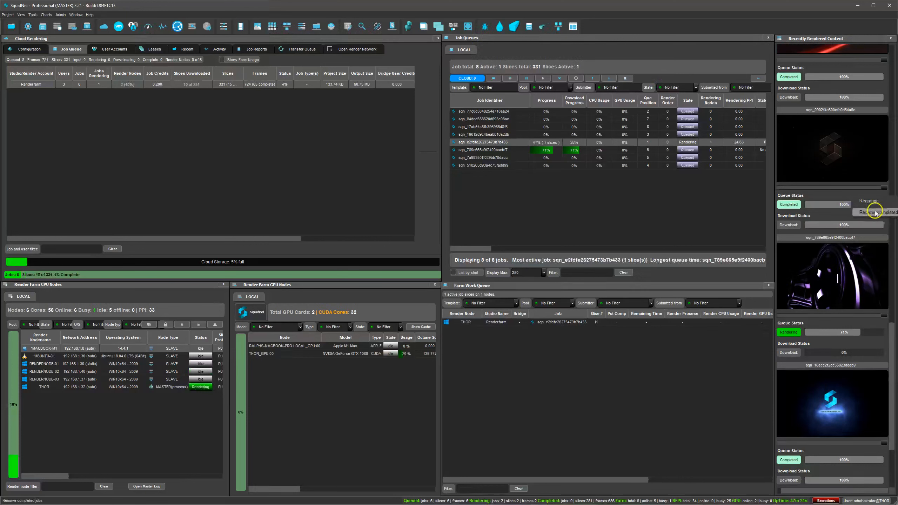
{"action": "left_click", "coordinate": [876, 212]}
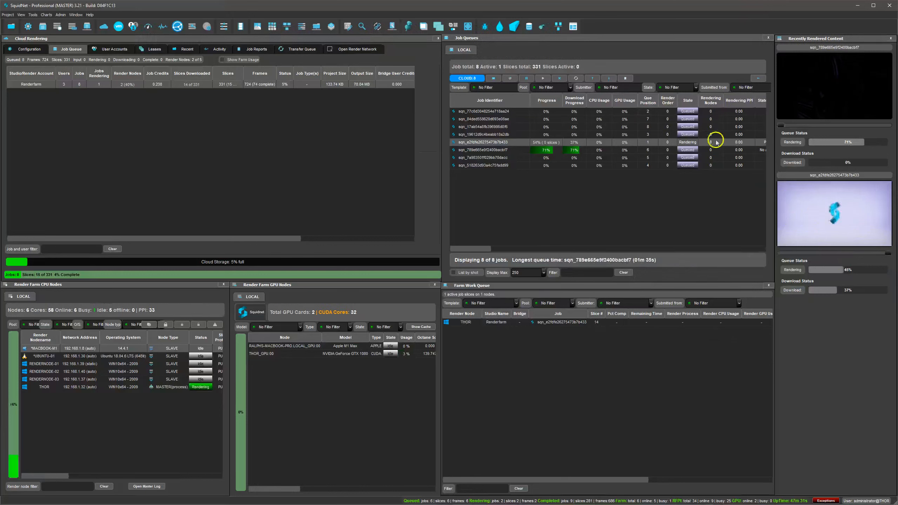
Inspect the slices and their download status for job sqn_e2fdfe26275473b7b433, and close the slice window
{"action": "left_click", "coordinate": [573, 143]}
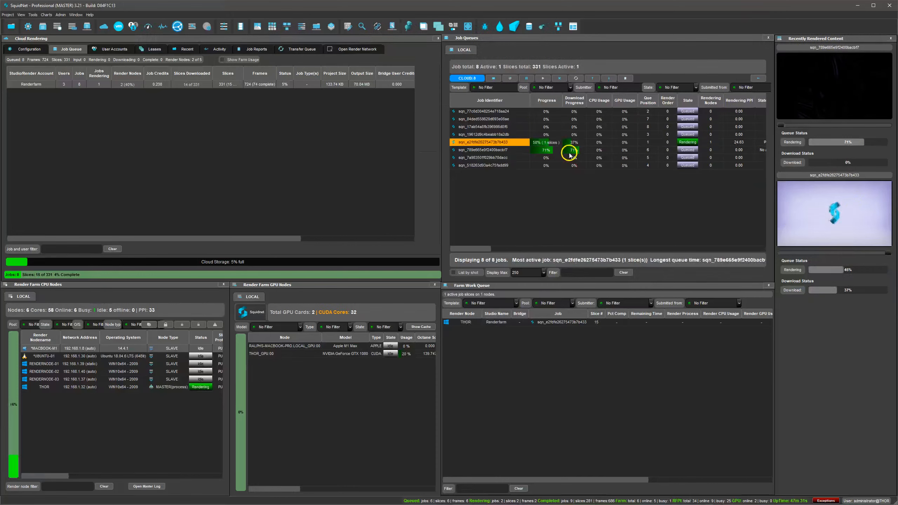
{"action": "double_click", "coordinate": [568, 143]}
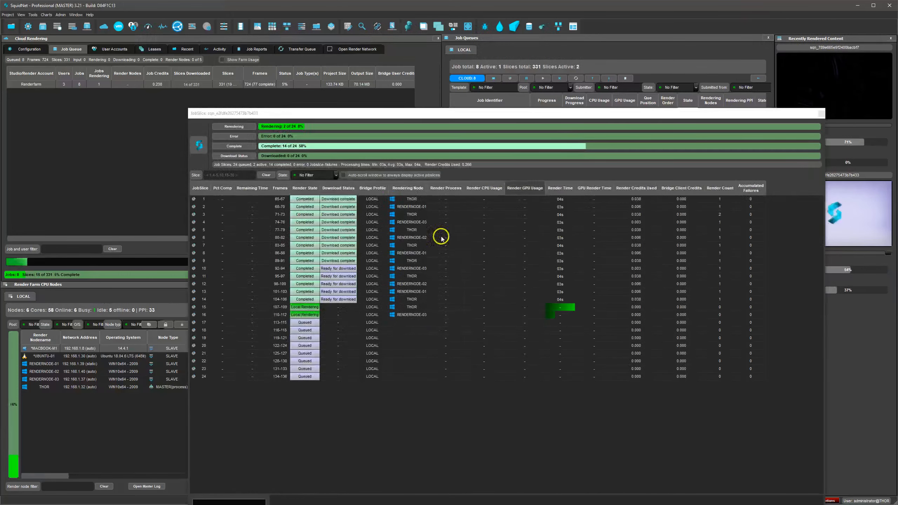
{"action": "left_click", "coordinate": [343, 208]}
{"action": "left_click", "coordinate": [342, 246]}
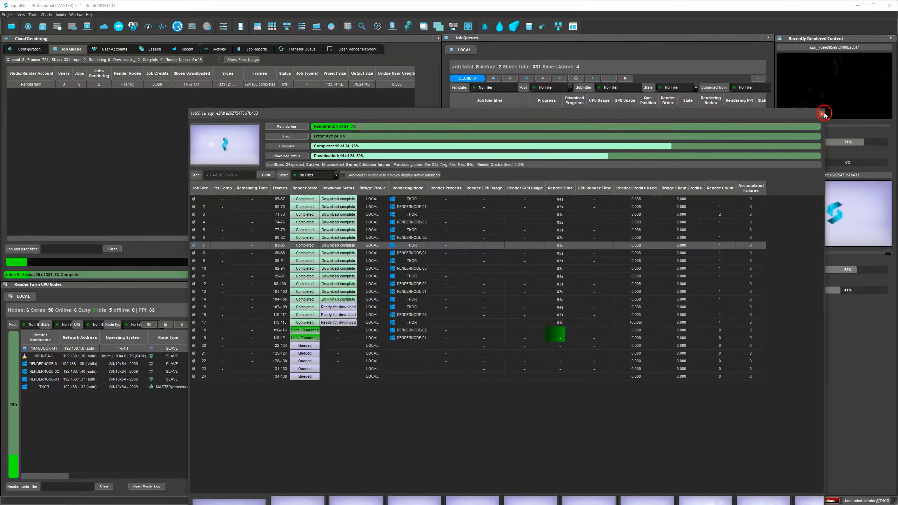
{"action": "left_click", "coordinate": [821, 114]}
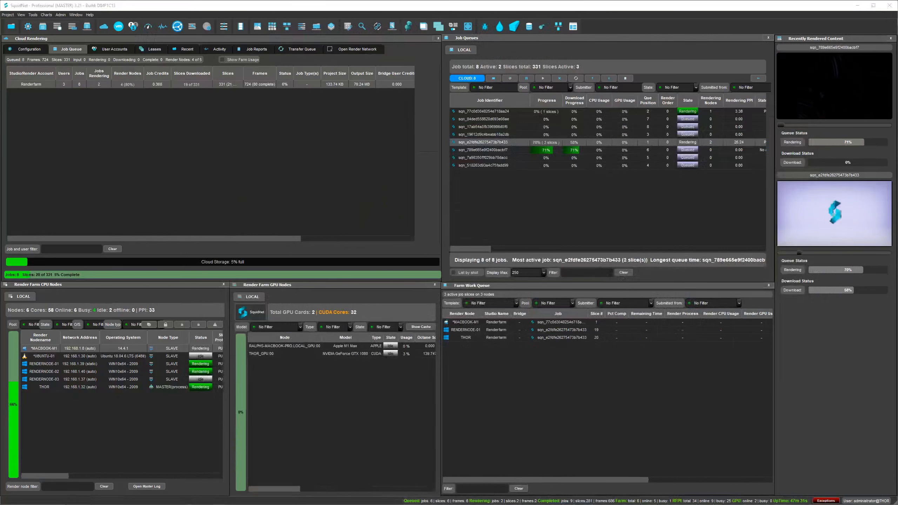
Reposition the Streamer's Job Tray window over the job queue and farm work queue area
{"action": "left_click_drag", "start_coordinate": [626, 67], "coordinate": [627, 36]}
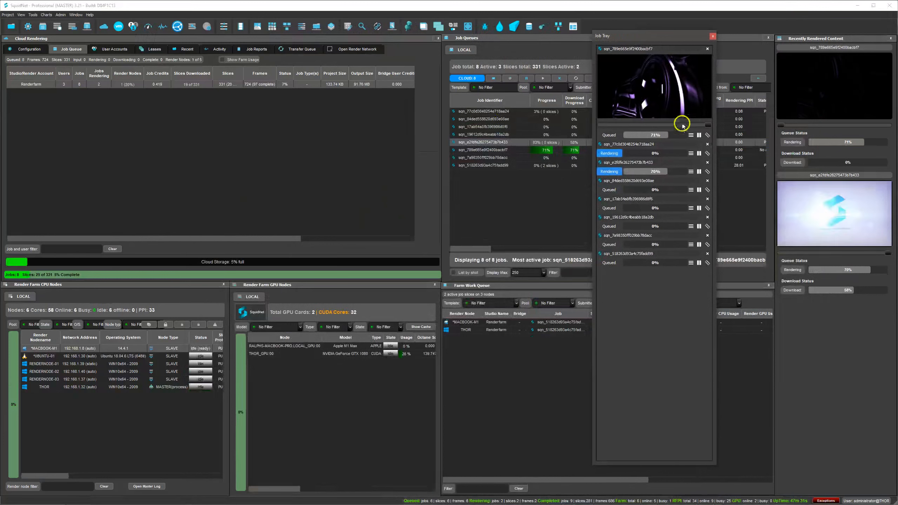
{"action": "left_click_drag", "start_coordinate": [660, 38], "coordinate": [694, 47]}
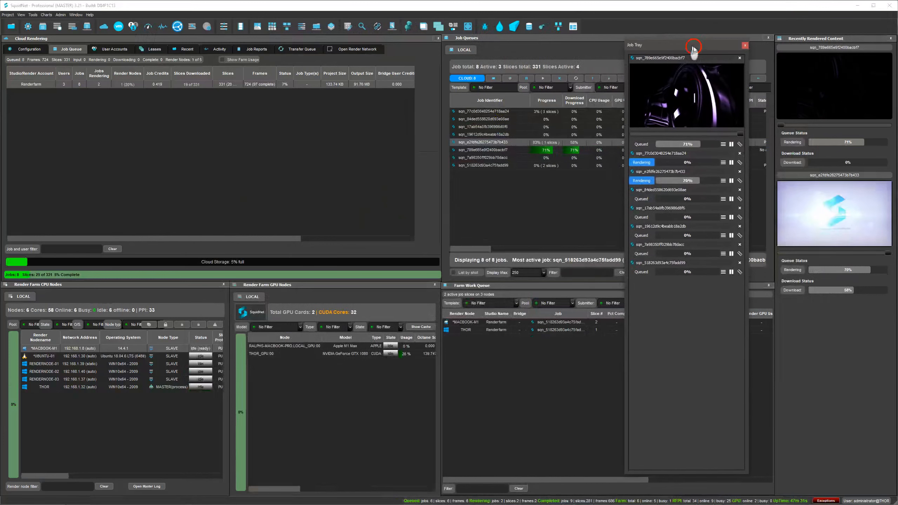